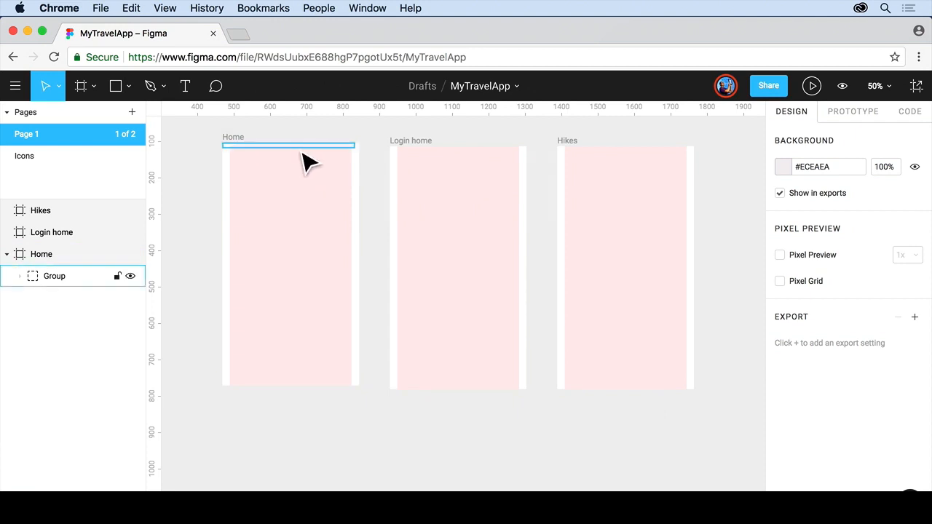
# Step: Draw a rectangle about 375 by 66 px spanning the full width along the upper edge of the Home frame
pyautogui.click(128, 87)
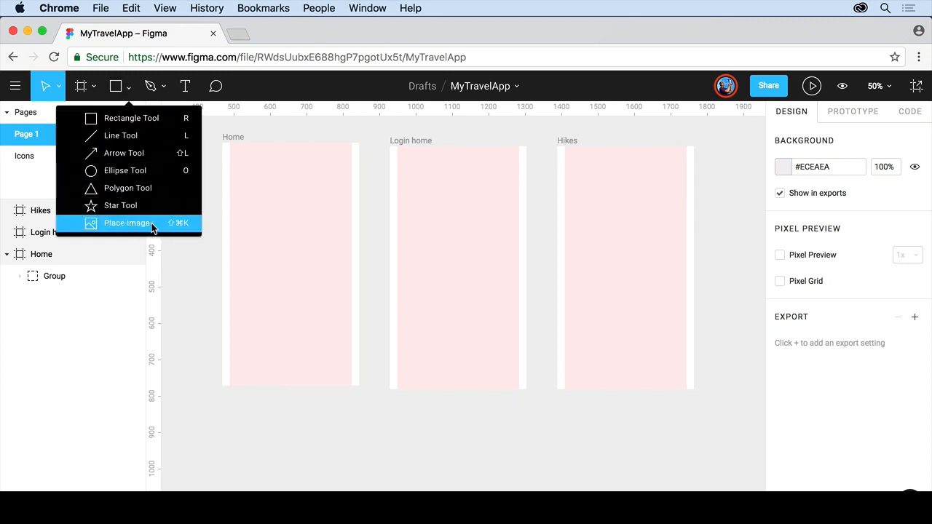
pyautogui.click(145, 125)
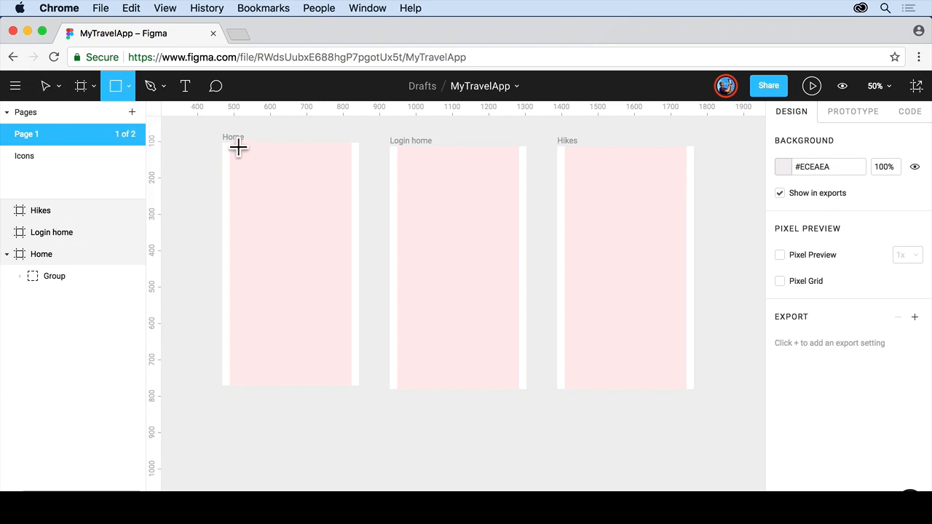
pyautogui.scroll(2, 238, 148)
pyautogui.scroll(5, 238, 148)
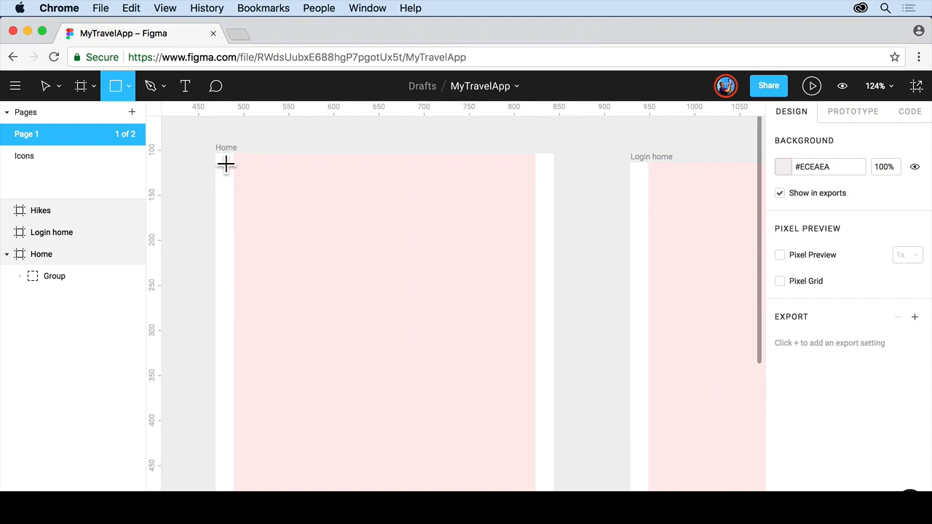
pyautogui.moveTo(225, 164)
pyautogui.mouseDown()
pyautogui.moveTo(485, 203)
pyautogui.moveTo(554, 201)
pyautogui.mouseUp()
# Step: Change the header rectangle's solid fill to near-black #1E1E1E
pyautogui.scroll(-1, 554, 202)
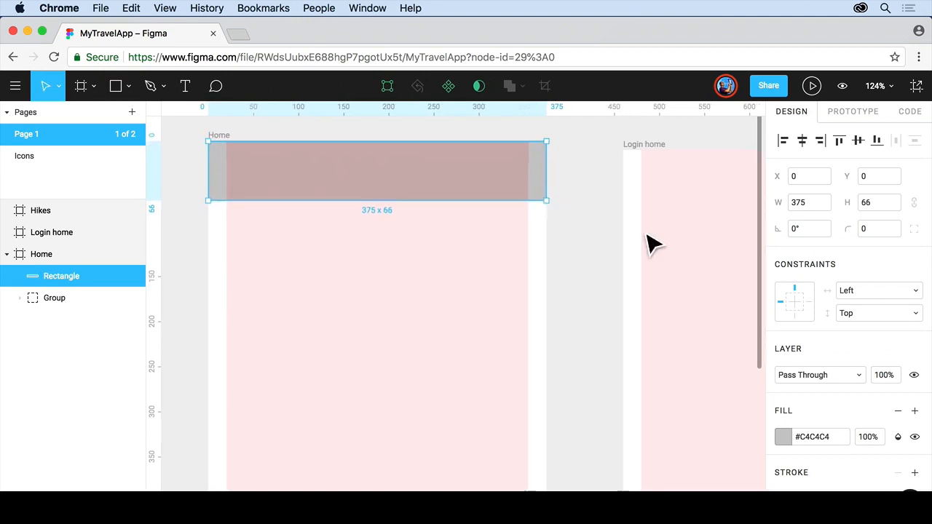
pyautogui.scroll(-3, 827, 404)
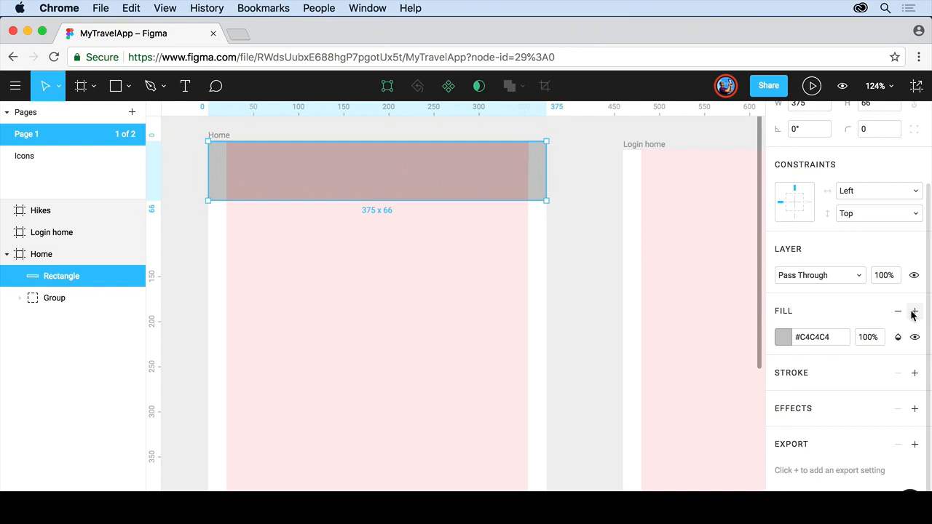
pyautogui.click(783, 337)
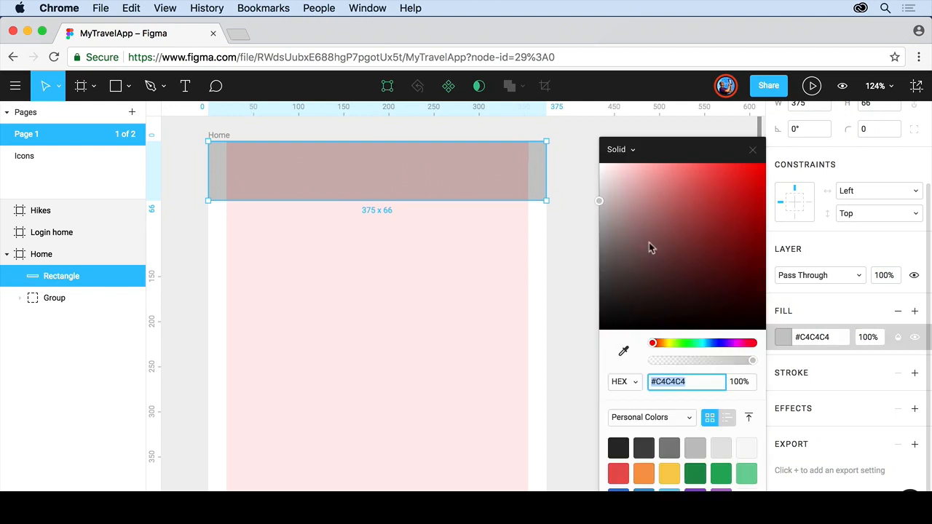
pyautogui.moveTo(625, 234); pyautogui.dragTo(599, 319)
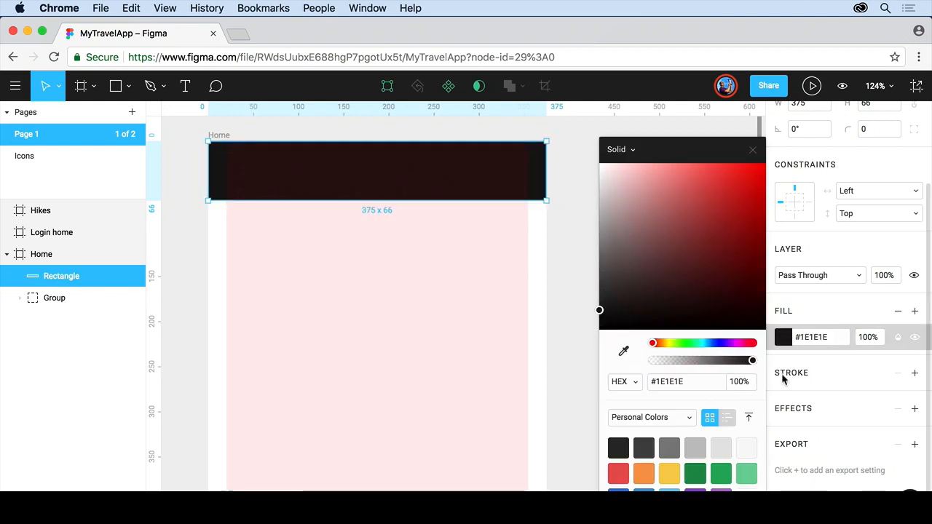
# Step: Examine the fill's color format options, color library choices and personal color swatches, and return to the header rectangle
pyautogui.click(624, 381)
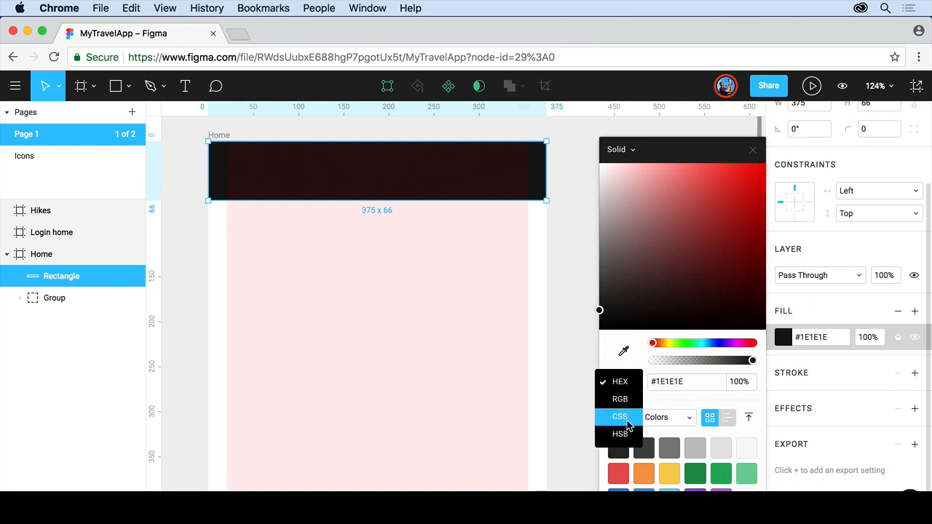
pyautogui.click(639, 334)
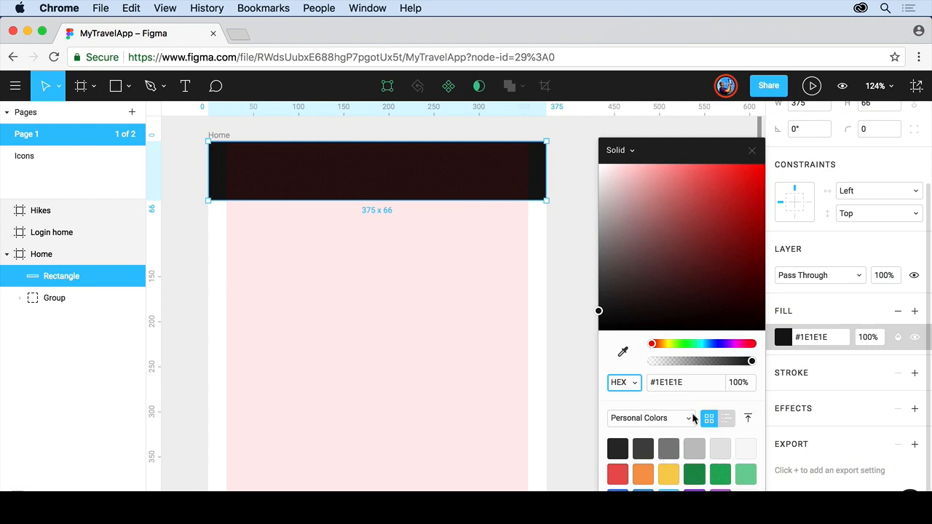
pyautogui.click(690, 420)
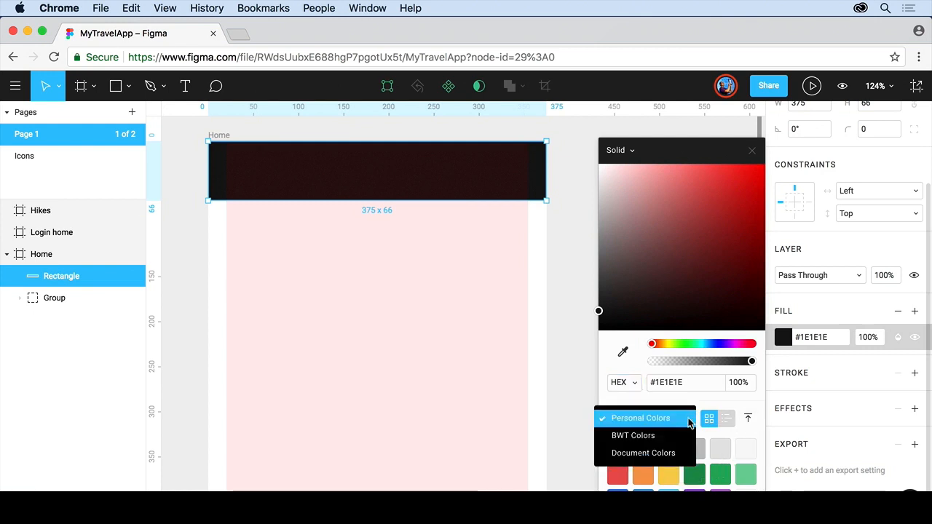
pyautogui.click(743, 435)
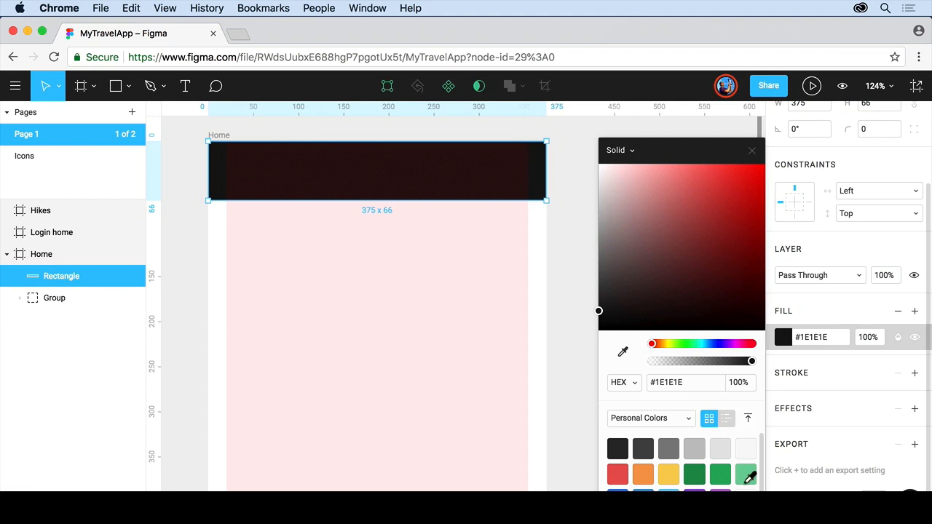
pyautogui.scroll(-1, 749, 473)
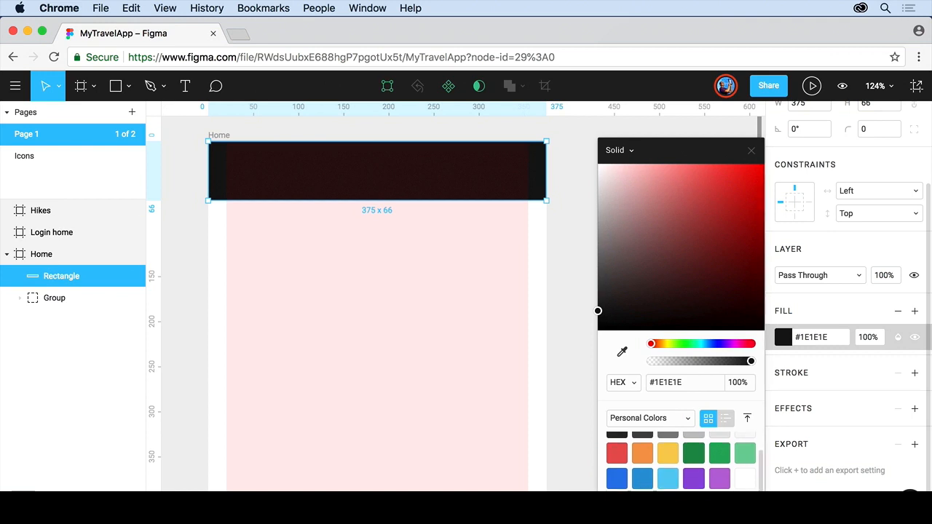
pyautogui.click(568, 320)
pyautogui.click(294, 177)
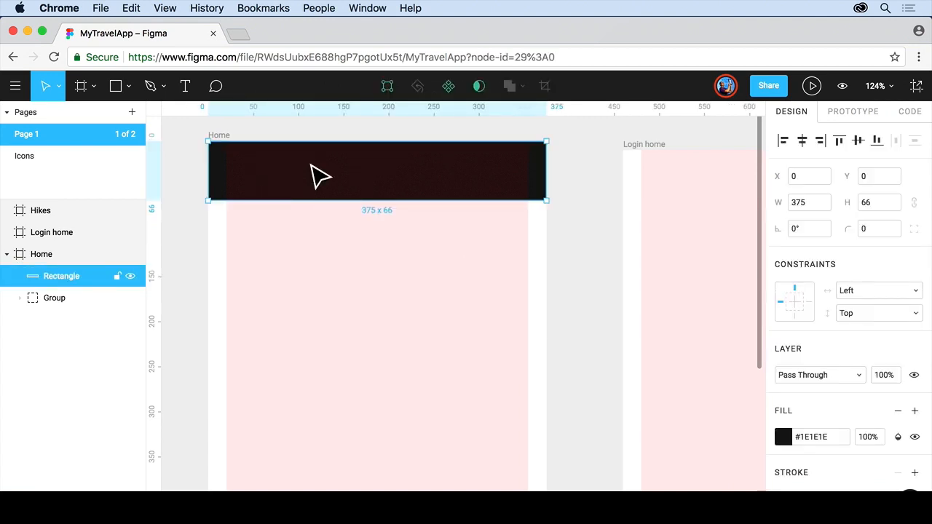
# Step: Reduce the header rectangle's height to 56 px and send it to the back, behind the status bar group
pyautogui.scroll(1, 320, 176)
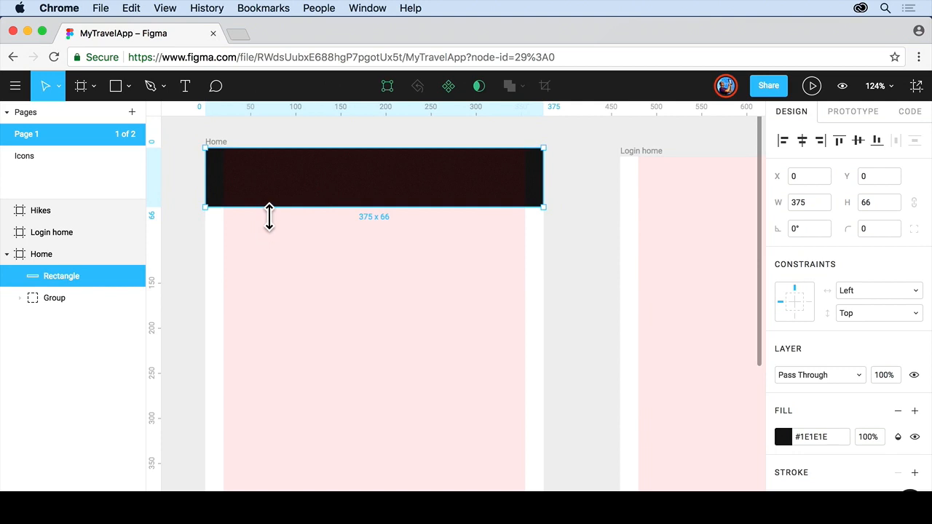
pyautogui.moveTo(269, 216)
pyautogui.mouseDown()
pyautogui.moveTo(265, 288)
pyautogui.moveTo(266, 200)
pyautogui.moveTo(267, 208)
pyautogui.mouseUp()
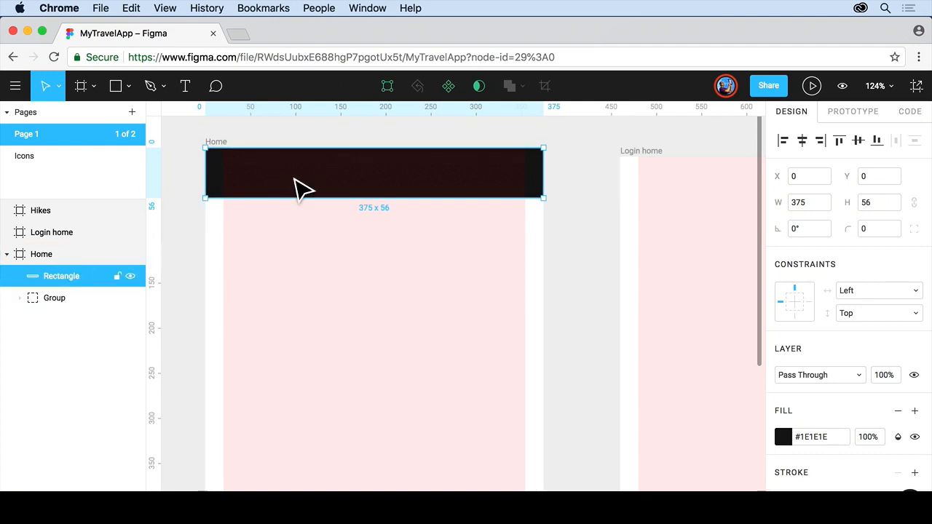
pyautogui.rightClick(295, 188)
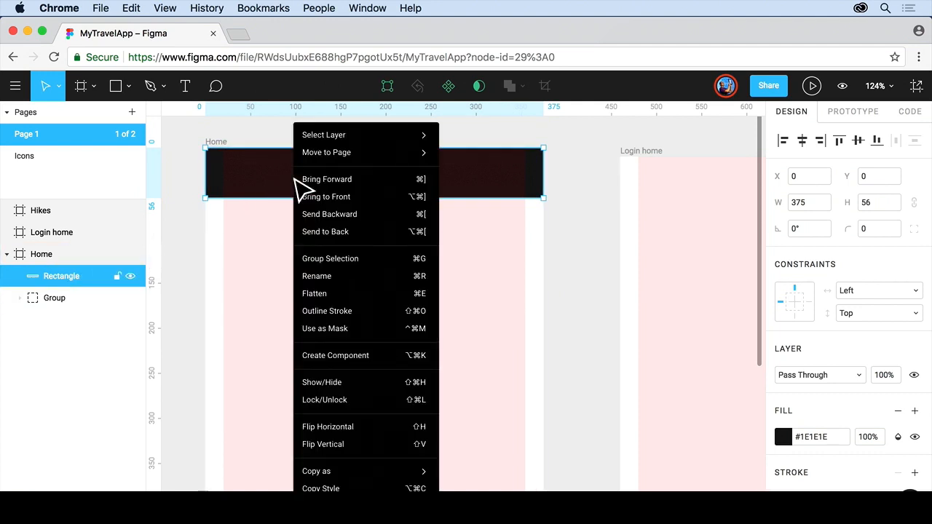
pyautogui.click(362, 237)
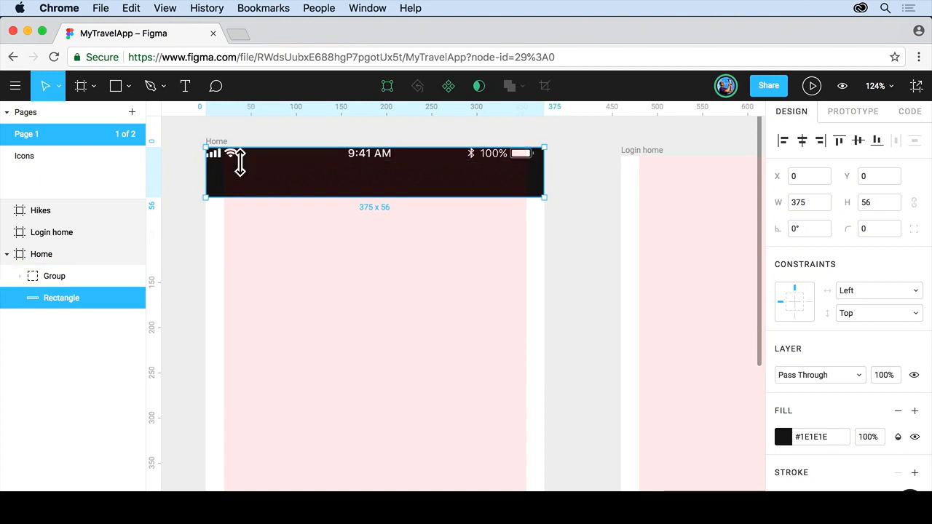
# Step: Move the status bar group inside the dark header to X 6, Y 6
pyautogui.click(243, 170)
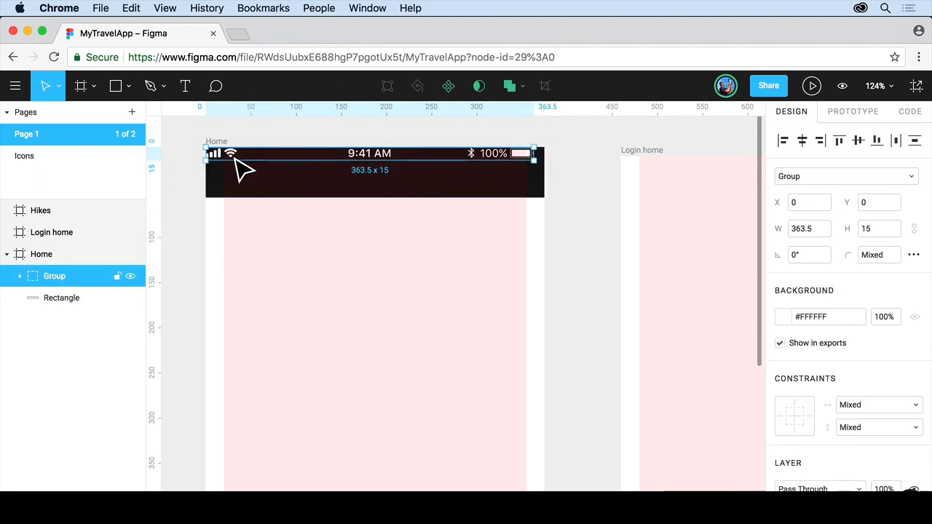
pyautogui.moveTo(237, 165); pyautogui.dragTo(240, 164)
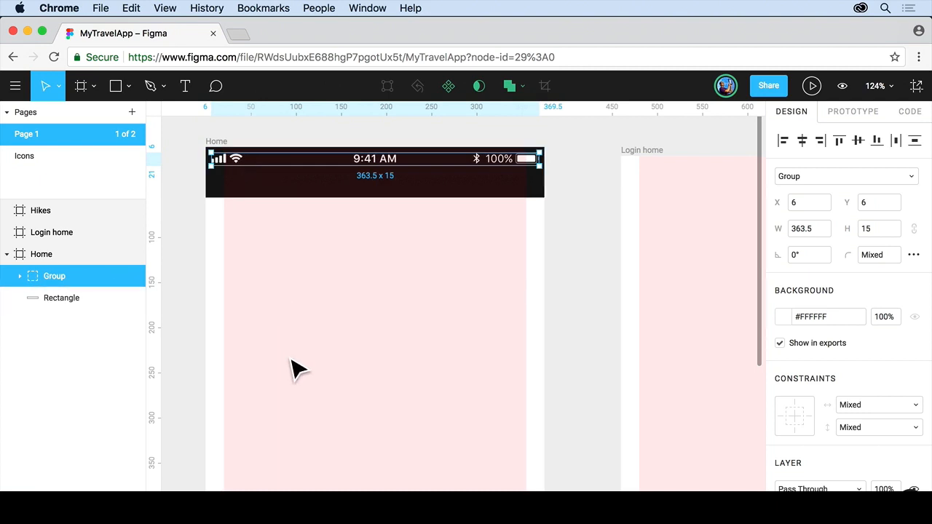
# Step: Draw a rectangle about 335 by 66 px across the pink column in the lower part of the Home frame, at about X 20, Y 442
pyautogui.scroll(-6, 291, 368)
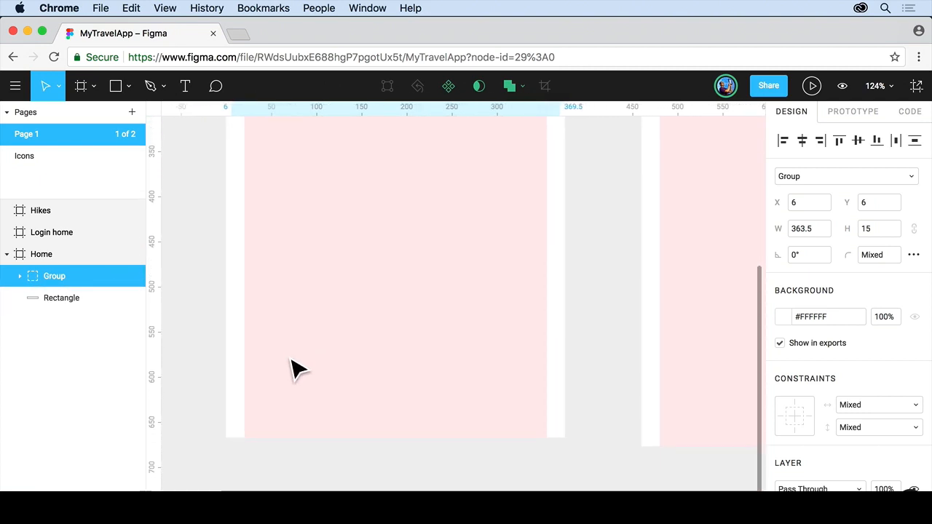
pyautogui.scroll(-1, 291, 360)
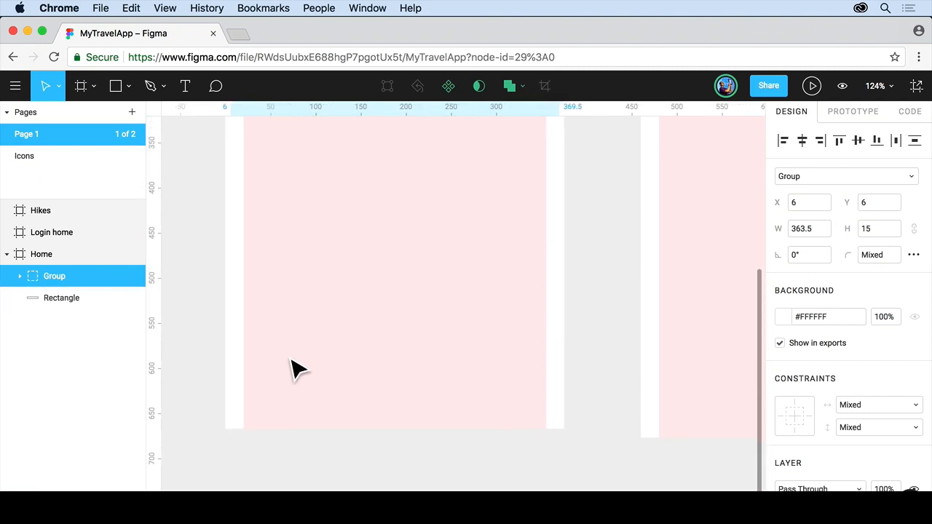
pyautogui.click(114, 87)
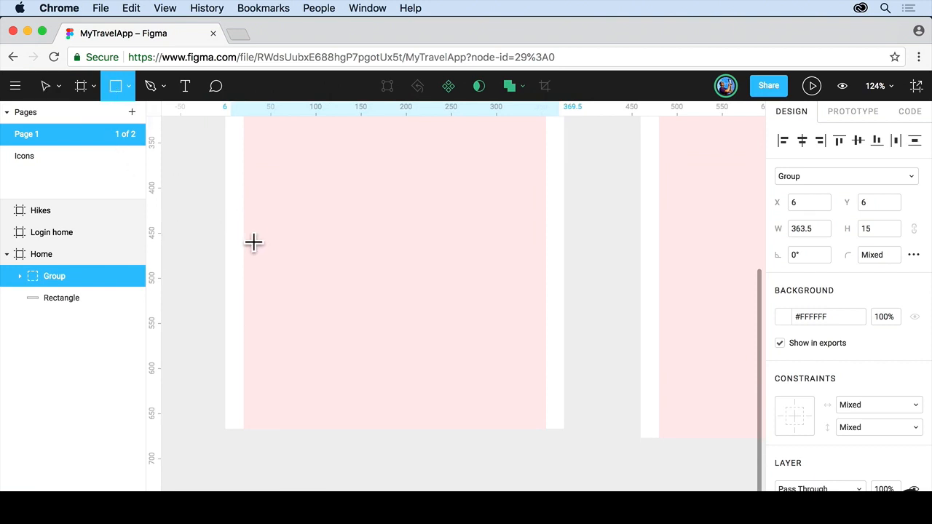
pyautogui.moveTo(243, 226)
pyautogui.mouseDown()
pyautogui.moveTo(380, 280)
pyautogui.moveTo(539, 304)
pyautogui.moveTo(543, 279)
pyautogui.moveTo(545, 289)
pyautogui.mouseUp()
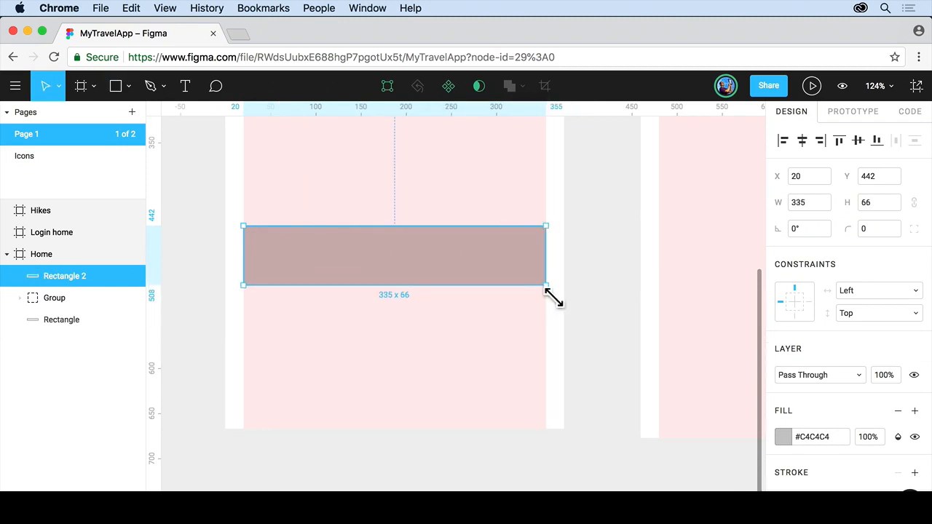
# Step: Set the new button rectangle's fill to #125A9C
pyautogui.click(781, 437)
pyautogui.scroll(-1, 681, 448)
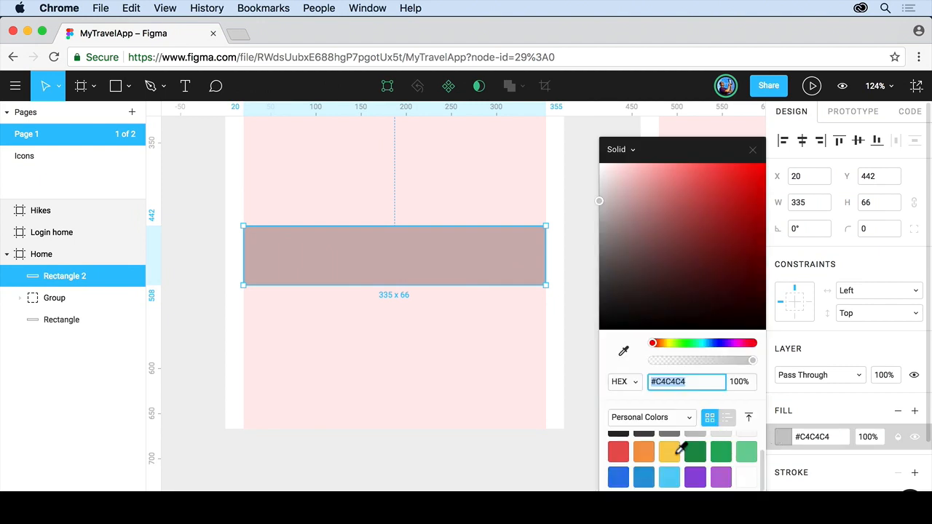
pyautogui.write('#125A9C')
pyautogui.press('Return')
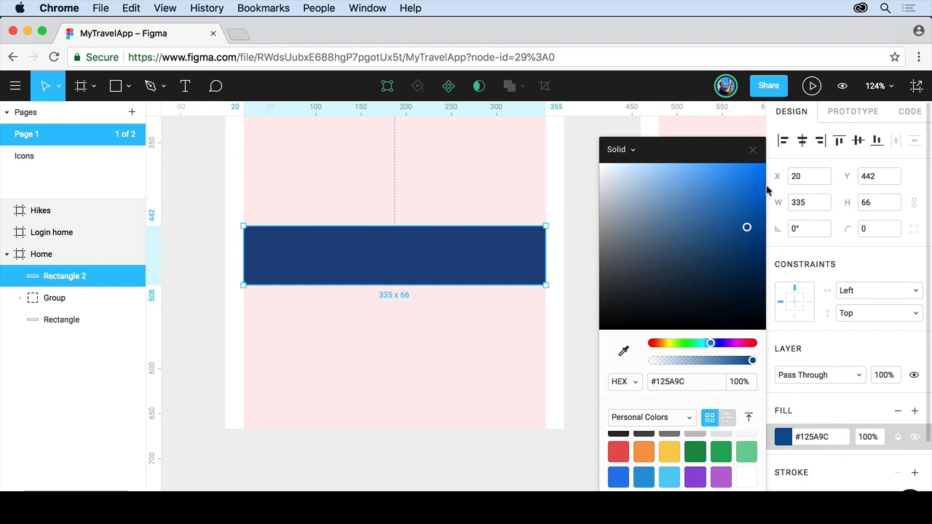
pyautogui.click(751, 150)
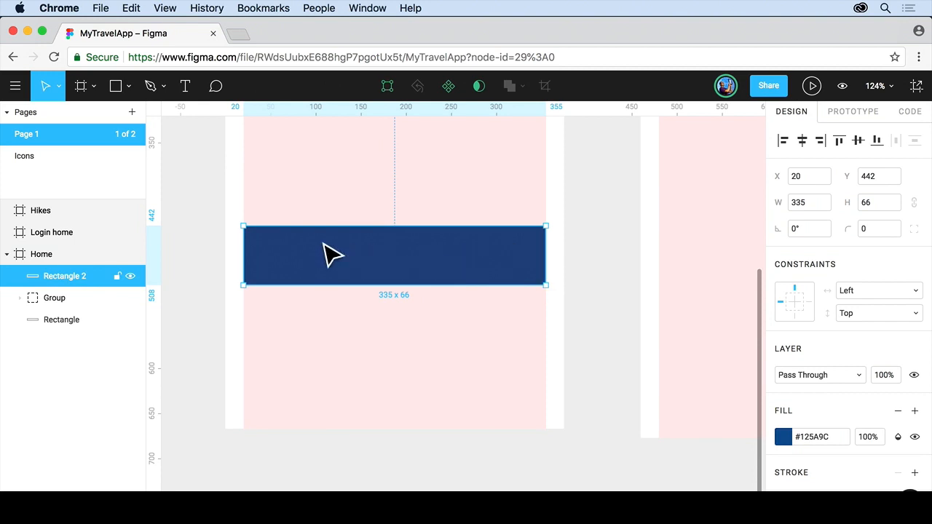
# Step: Round all corners of the blue rectangle to a radius of 27 and reset its two right corners to 0
pyautogui.scroll(5, 325, 250)
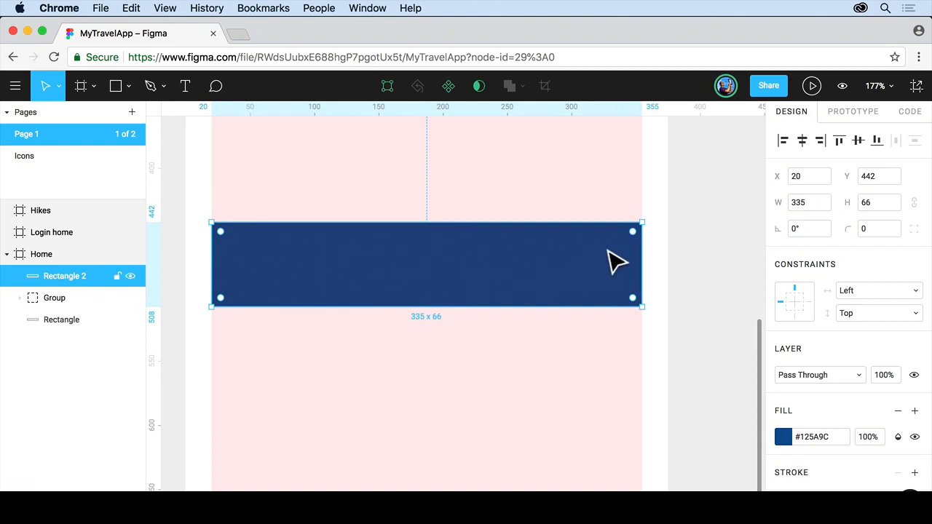
pyautogui.moveTo(636, 237); pyautogui.dragTo(607, 261)
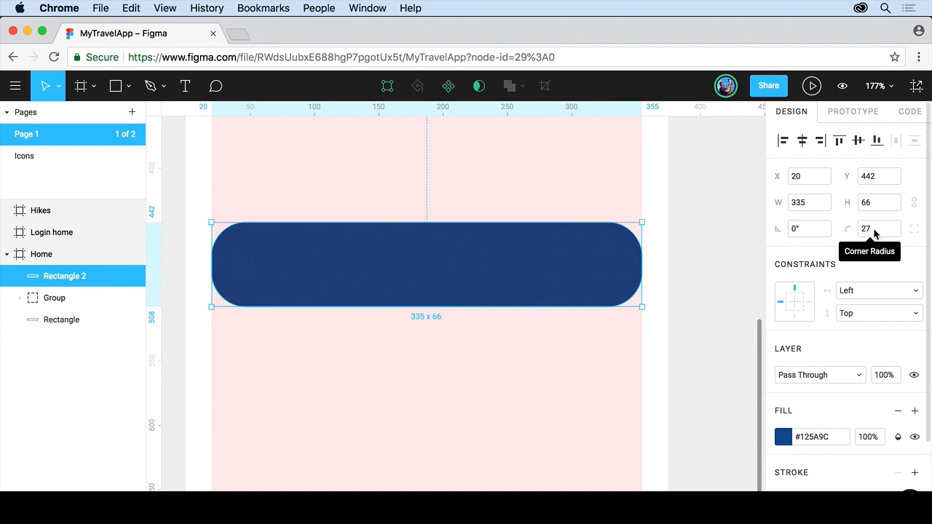
pyautogui.moveTo(612, 262); pyautogui.dragTo(657, 235)
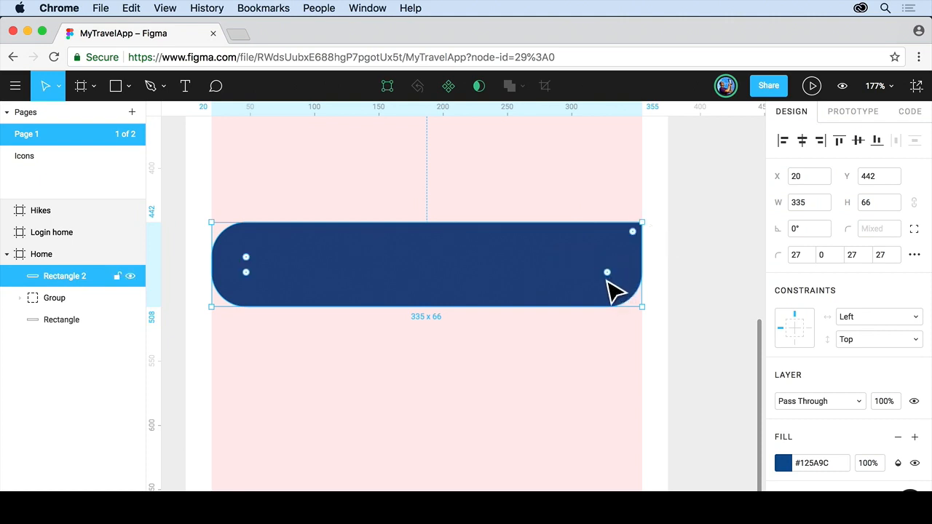
pyautogui.moveTo(610, 277); pyautogui.dragTo(644, 304)
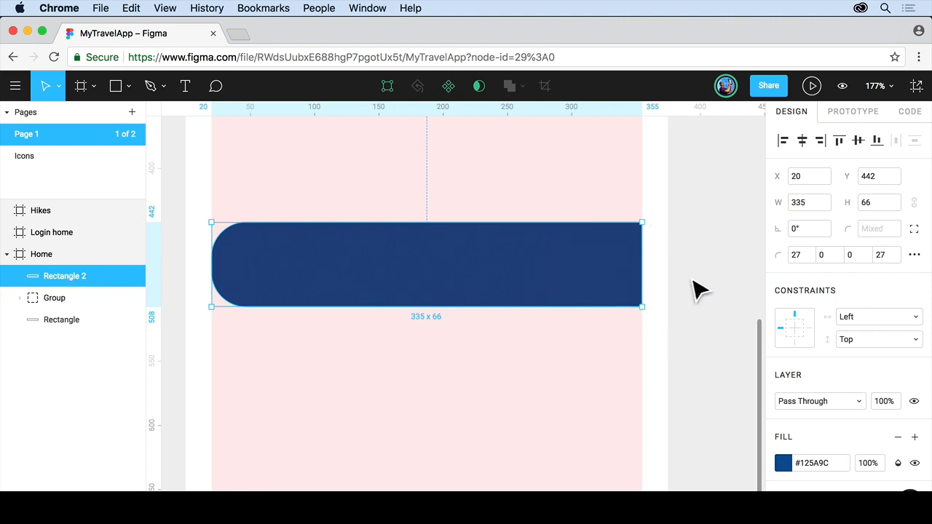
# Step: Switch the blue rectangle back to one shared corner radius and set it to 20
pyautogui.click(914, 228)
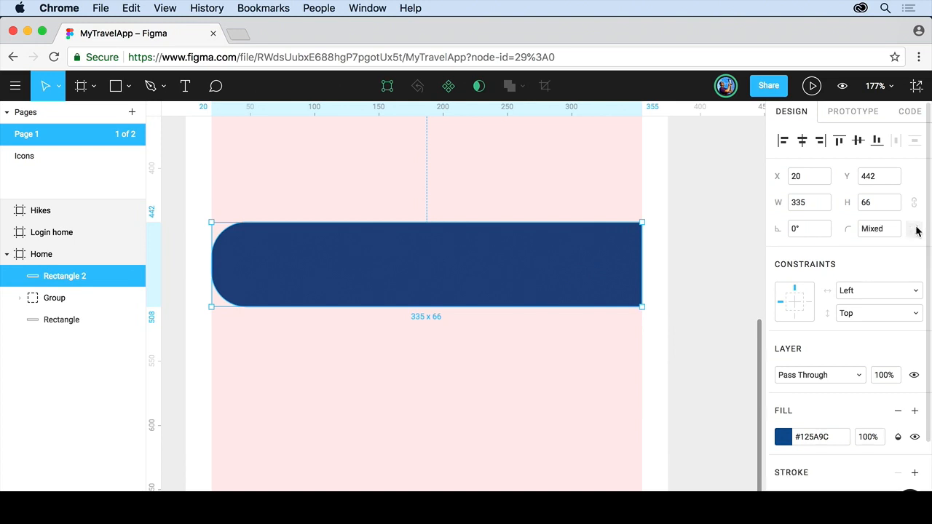
pyautogui.click(881, 230)
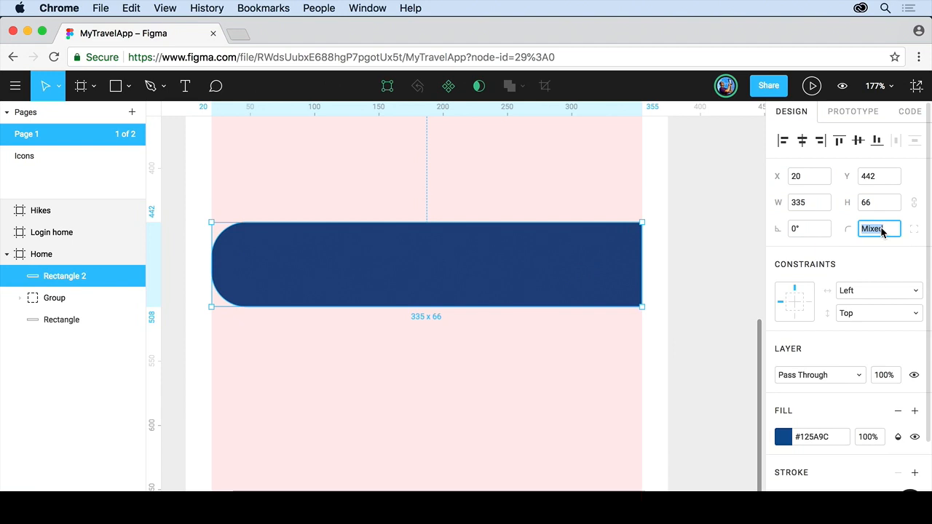
pyautogui.write('20')
pyautogui.press('Return')
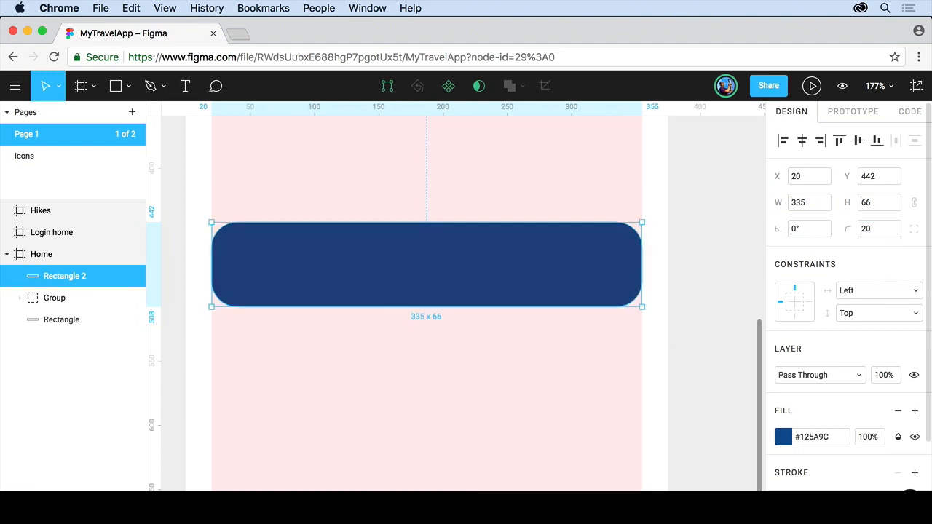
# Step: Set the blue rectangle's corner radius to 5 and deselect it
pyautogui.click(876, 230)
pyautogui.write('5')
pyautogui.press('Return')
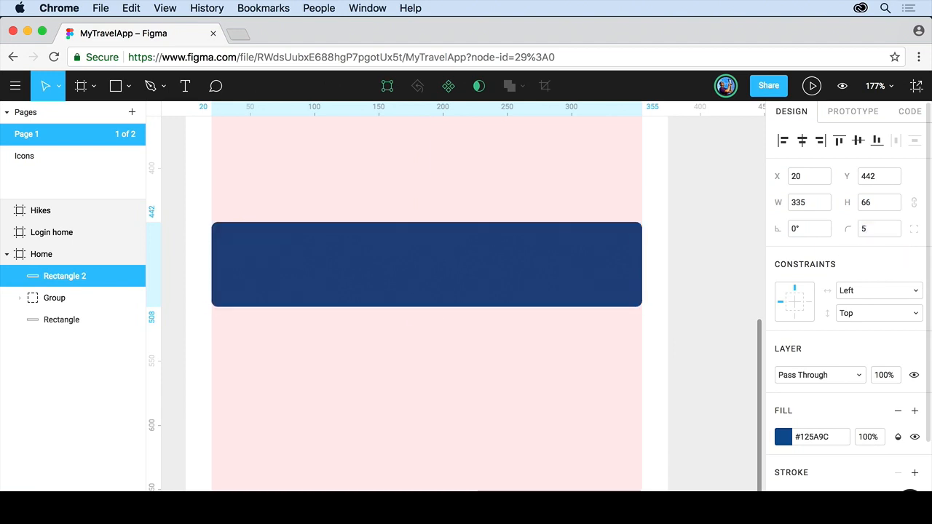
pyautogui.click(706, 321)
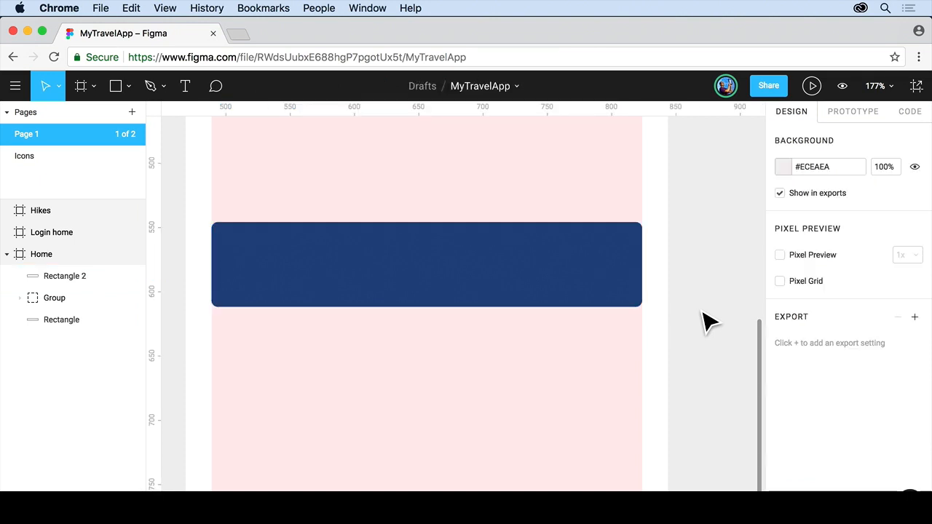
# Step: Draw a circle about 44 by 44 on the Home frame, below the blue rectangle
pyautogui.moveTo(427, 433); pyautogui.dragTo(435, 305)
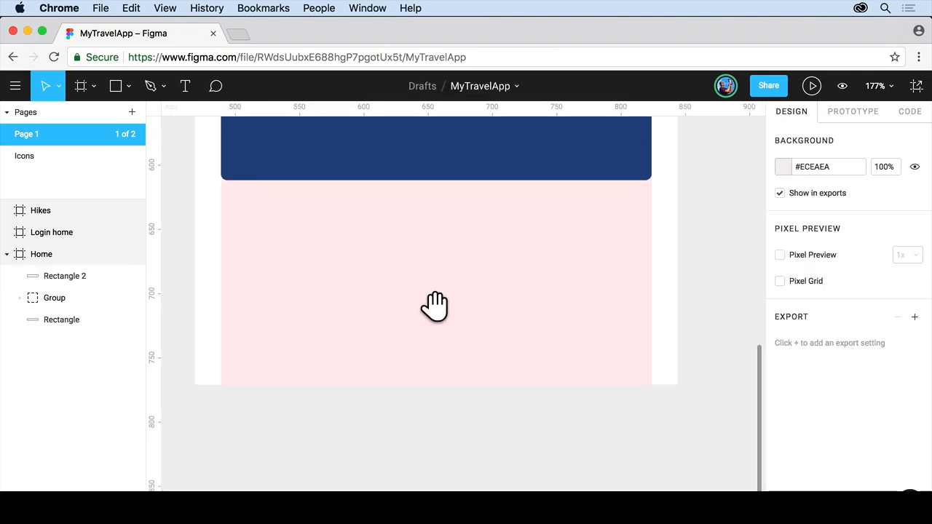
pyautogui.click(129, 86)
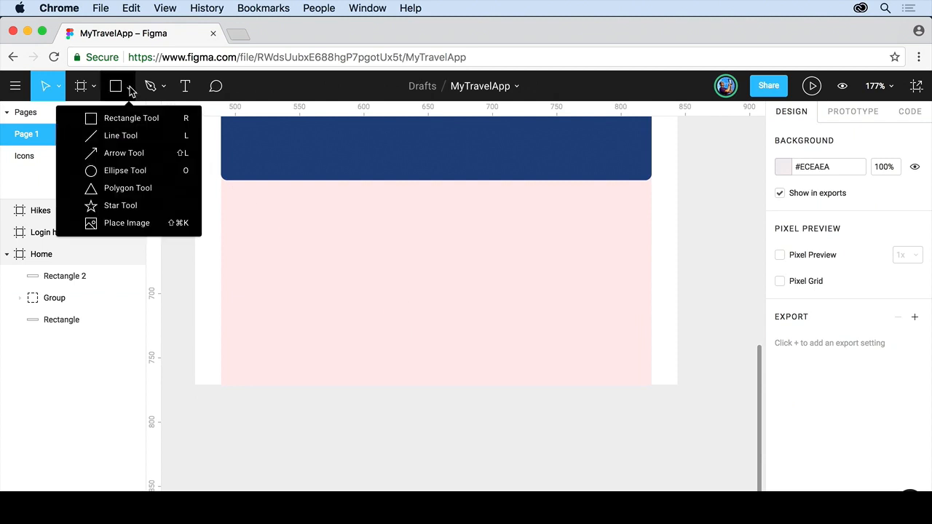
pyautogui.click(125, 173)
pyautogui.moveTo(346, 252)
pyautogui.mouseDown()
pyautogui.moveTo(400, 287)
pyautogui.moveTo(431, 271)
pyautogui.moveTo(389, 308)
pyautogui.moveTo(417, 304)
pyautogui.moveTo(393, 308)
pyautogui.mouseUp()
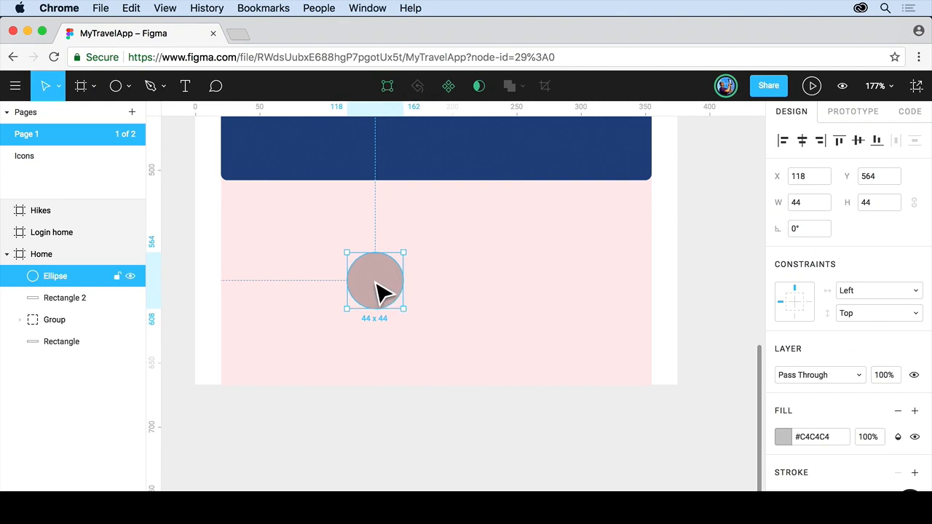
# Step: Edit the circle's vector points and pull its bottom anchor point straight down to about Y 623.5
pyautogui.doubleClick(378, 291)
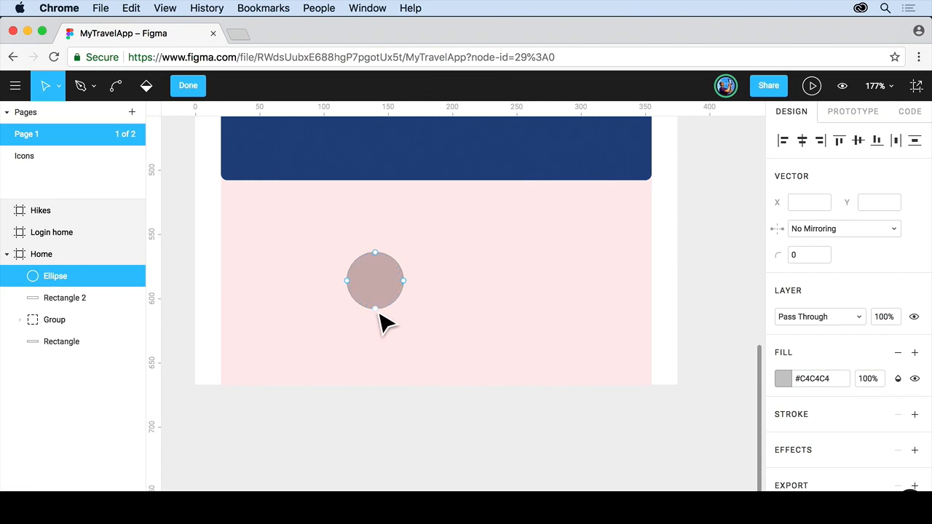
pyautogui.click(376, 309)
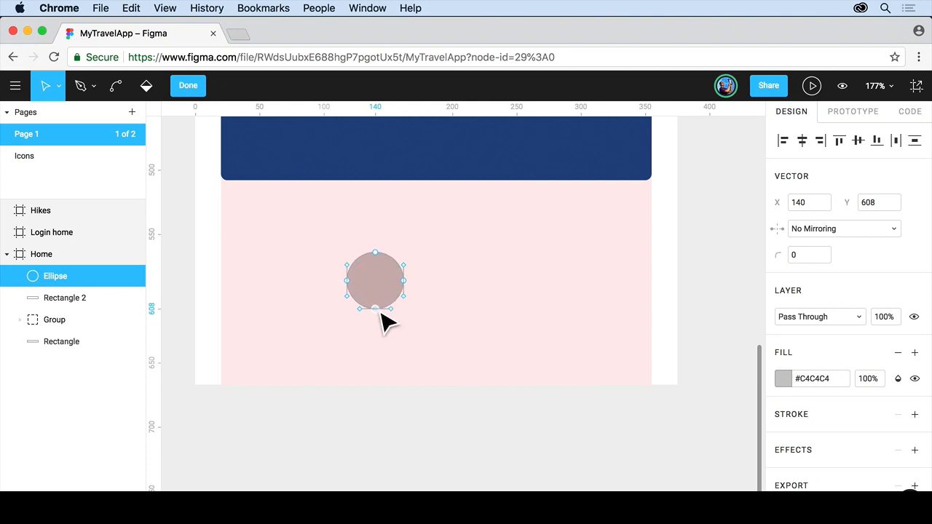
pyautogui.moveTo(380, 313); pyautogui.dragTo(382, 333)
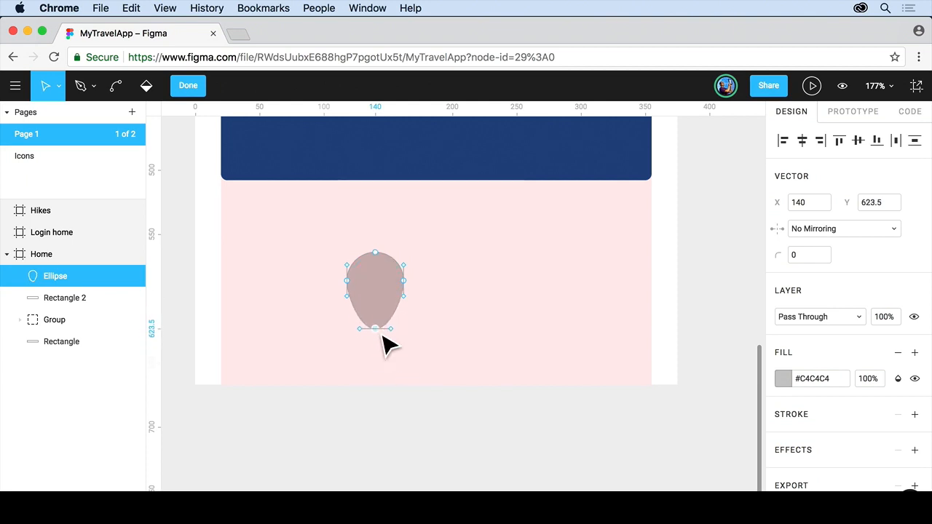
pyautogui.press('BackSpace')
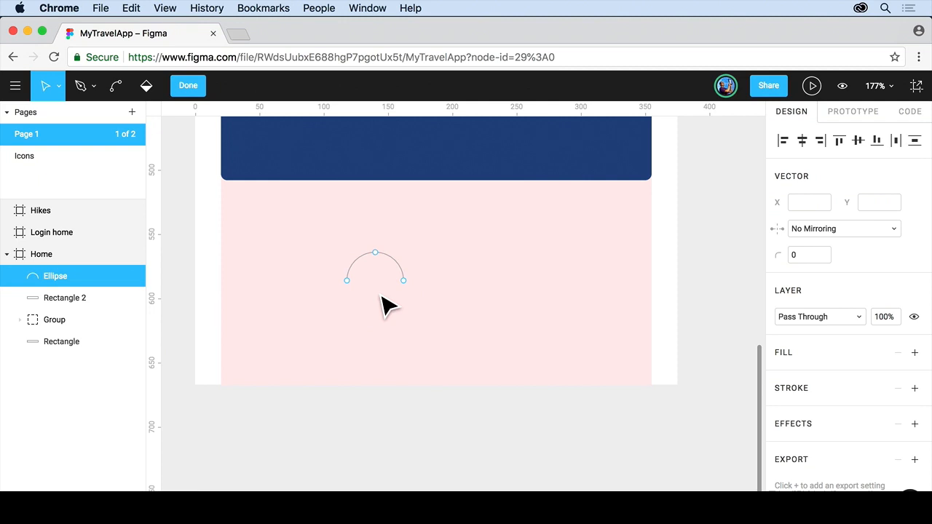
pyautogui.press('super+z')
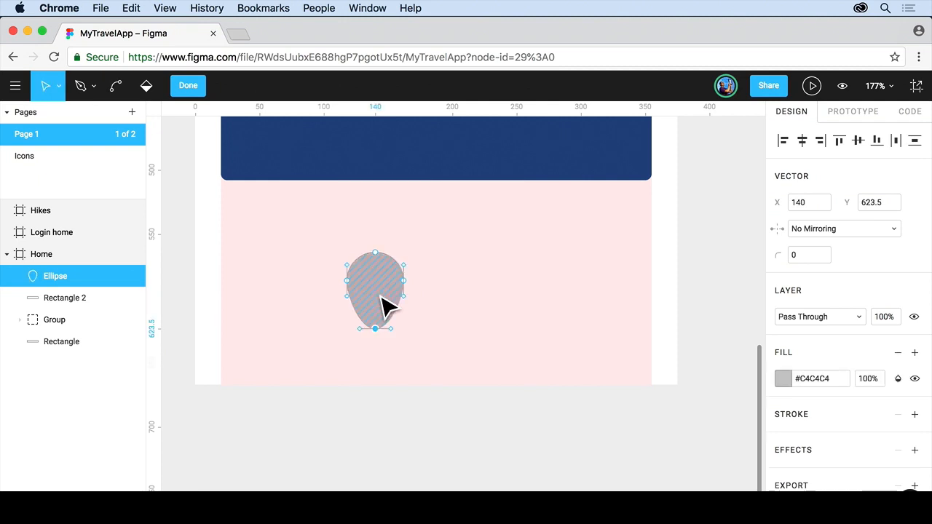
# Step: Turn the shape's bottom anchor point into a sharp corner with the Bend tool and finish the vector editing
pyautogui.click(379, 334)
pyautogui.press('ctrl')
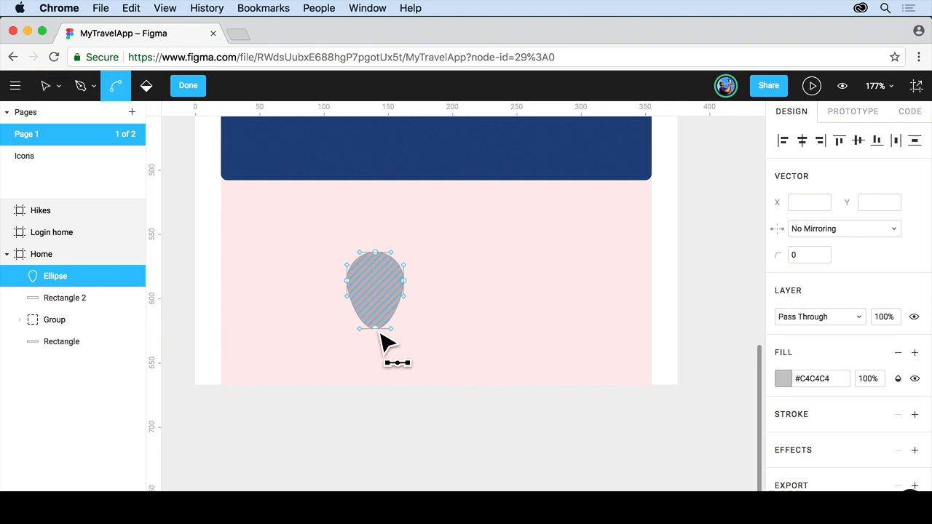
pyautogui.click(379, 334)
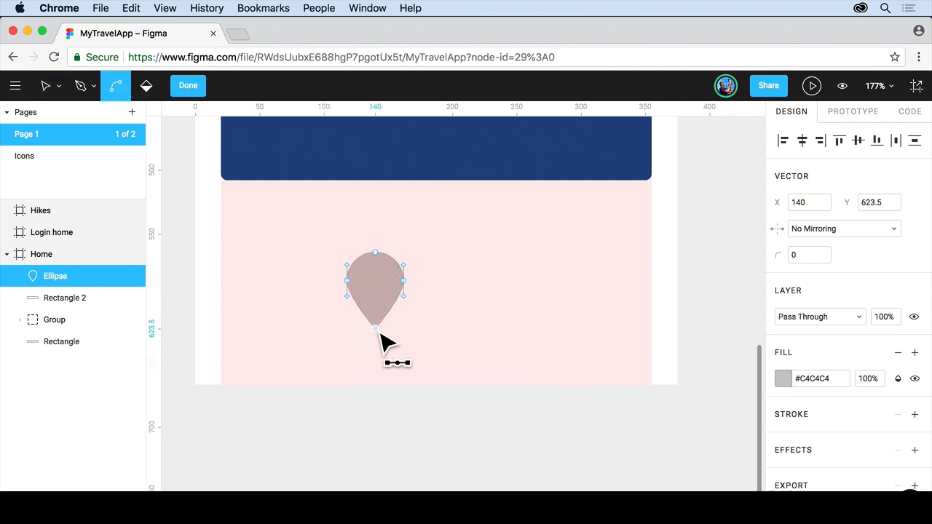
pyautogui.keyDown('super'); pyautogui.click(379, 334); pyautogui.keyUp('super')
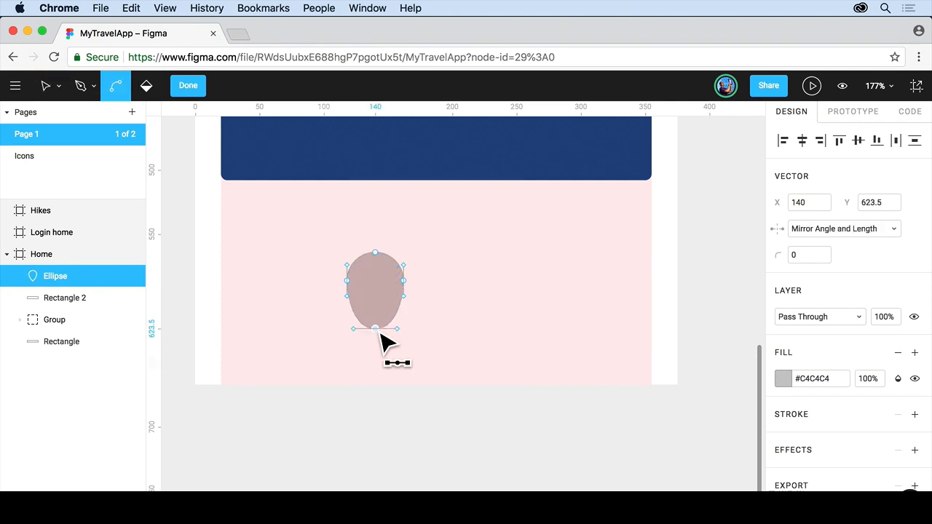
pyautogui.keyDown('super'); pyautogui.click(379, 334); pyautogui.keyUp('super')
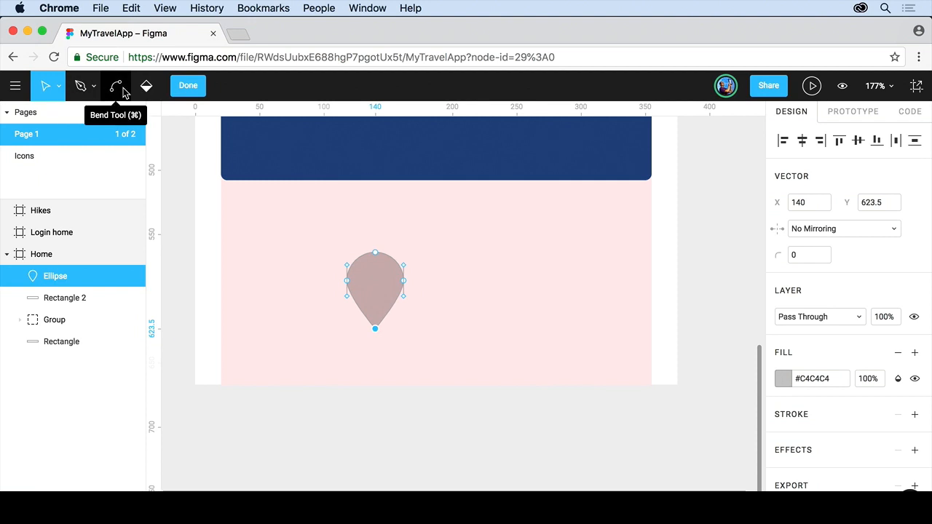
pyautogui.click(188, 86)
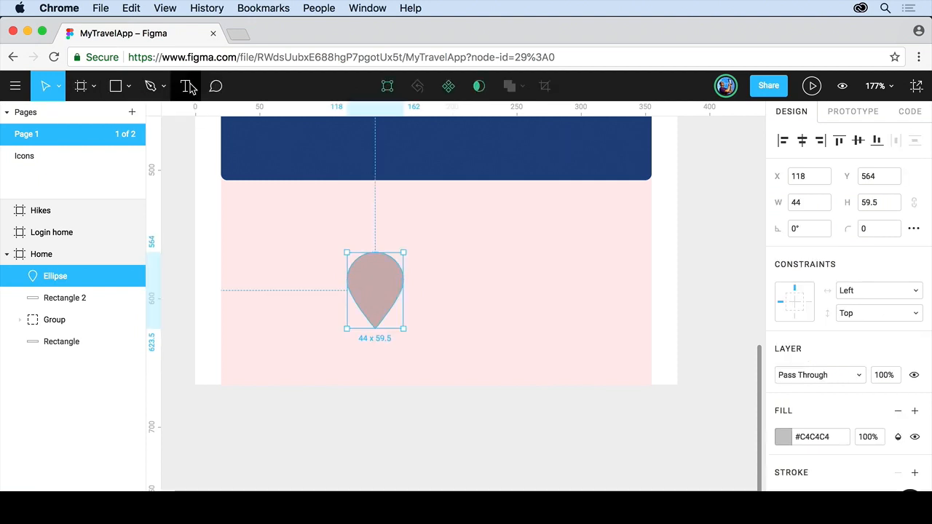
# Step: Draw a smaller circle about 22 by 22, centred horizontally inside the head of the pin shape
pyautogui.click(128, 85)
pyautogui.click(125, 171)
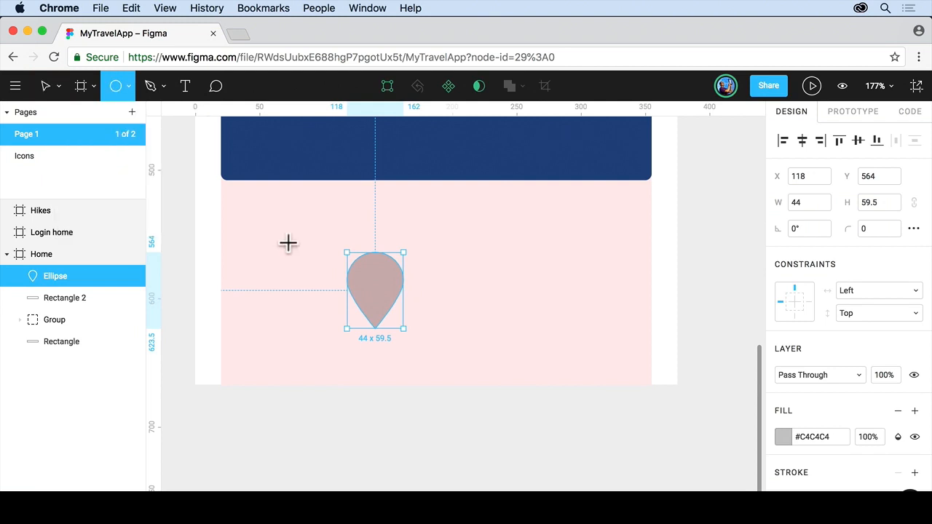
pyautogui.moveTo(346, 261); pyautogui.dragTo(401, 274)
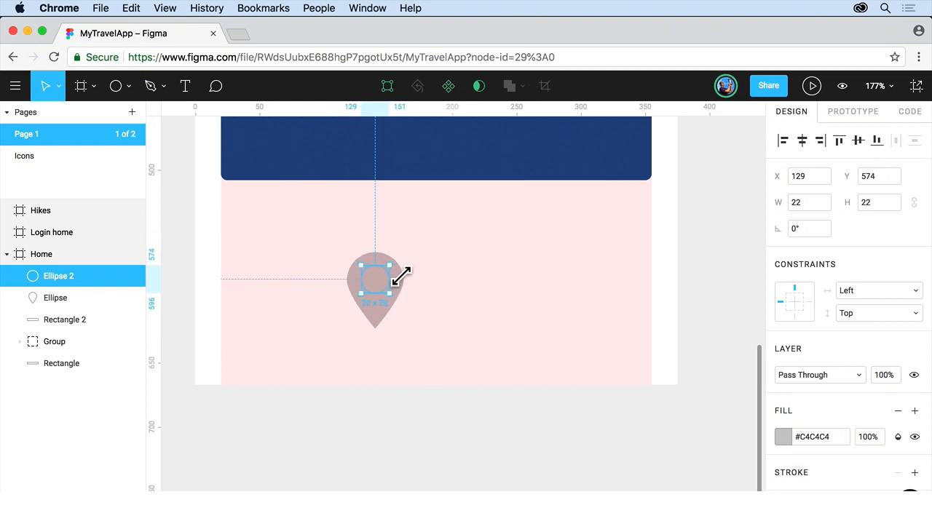
pyautogui.moveTo(401, 276)
pyautogui.mouseDown()
pyautogui.moveTo(447, 233)
pyautogui.moveTo(401, 271)
pyautogui.mouseUp()
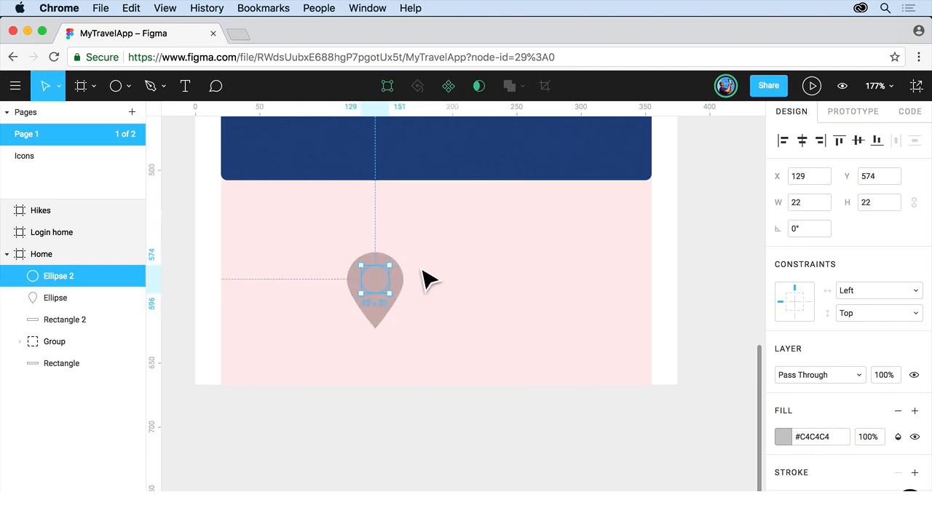
# Step: Combine the small circle and the pin shape with Exclude Selection to cut a hole in the pin
pyautogui.moveTo(417, 265); pyautogui.dragTo(337, 339)
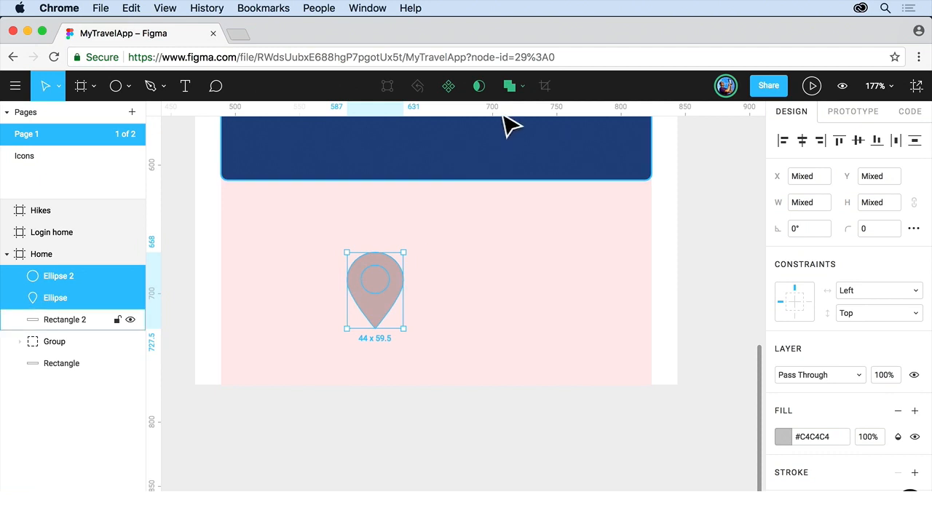
pyautogui.click(525, 88)
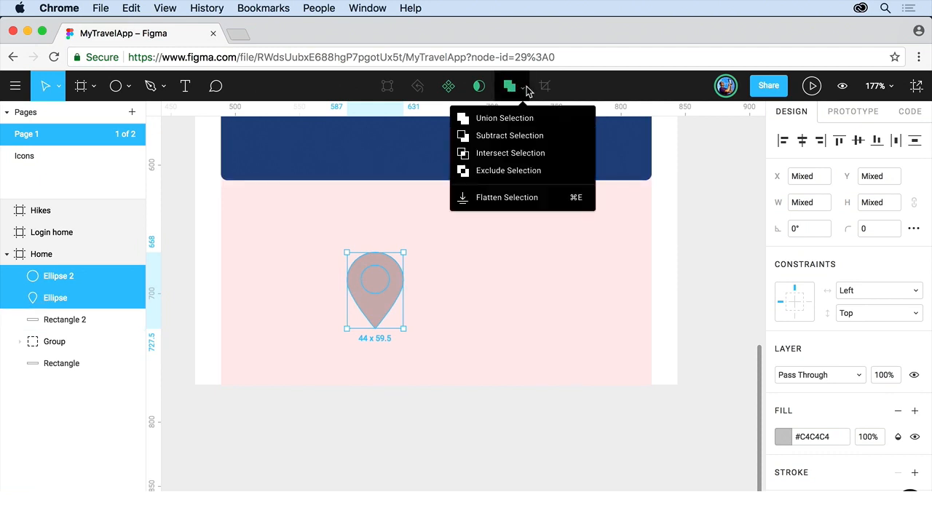
pyautogui.click(517, 170)
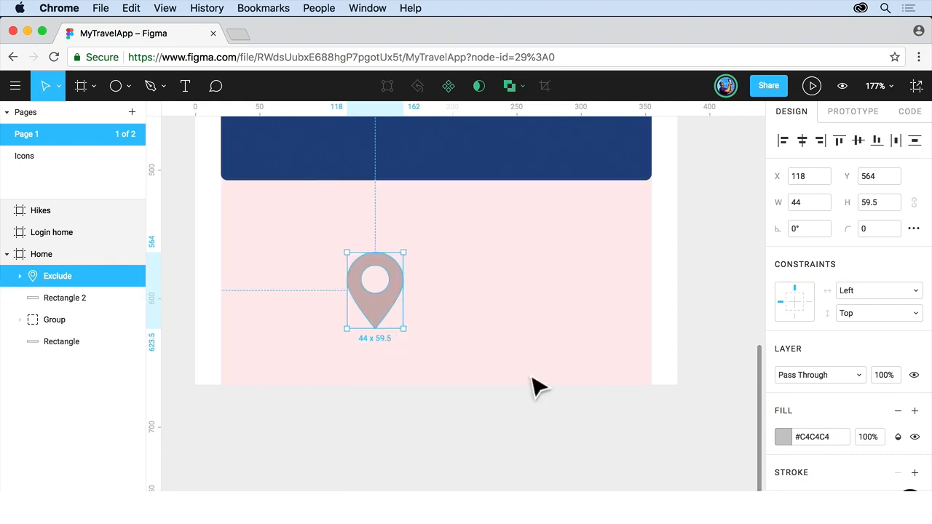
# Step: Set the location pin's fill to the light blue #56CCF2 and deselect it
pyautogui.click(781, 436)
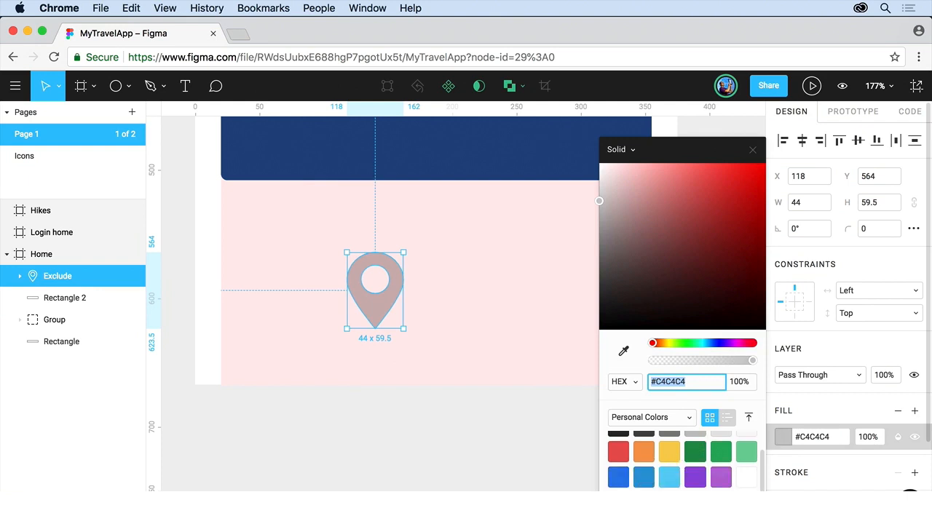
pyautogui.click(670, 476)
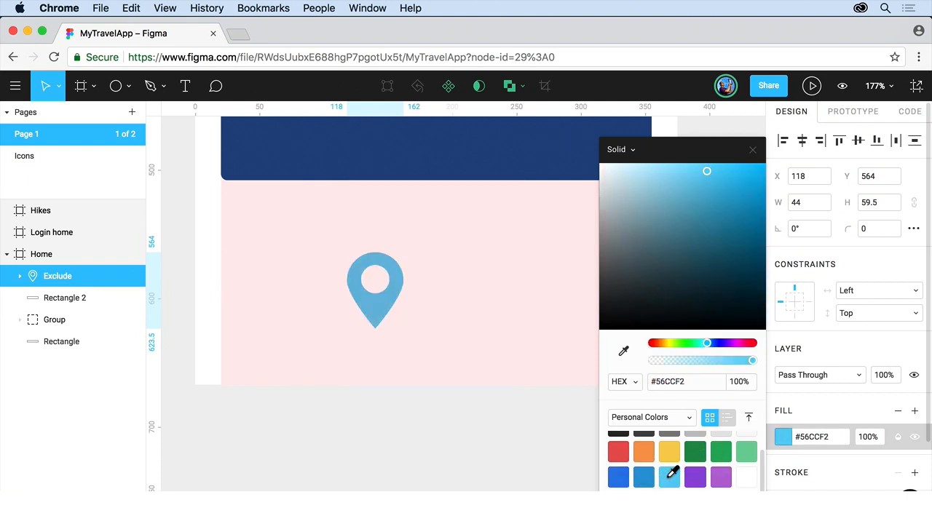
pyautogui.click(752, 150)
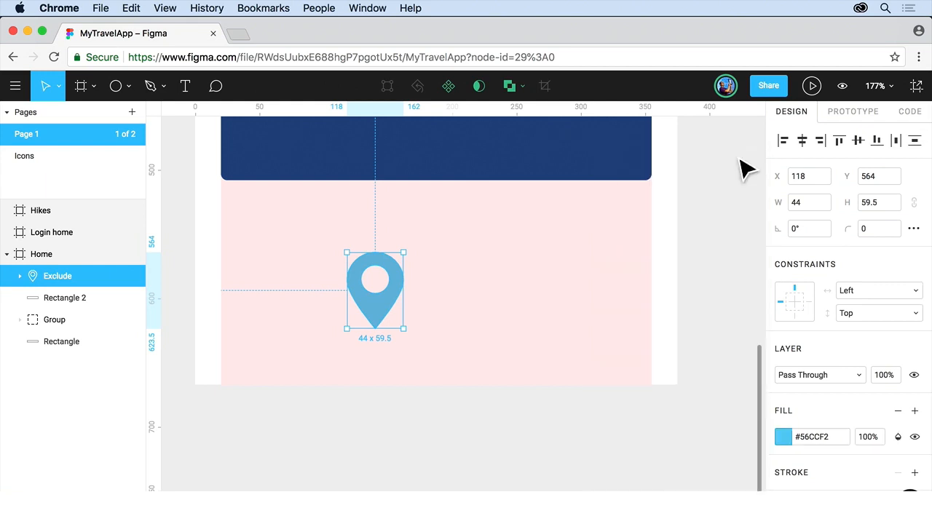
pyautogui.click(565, 267)
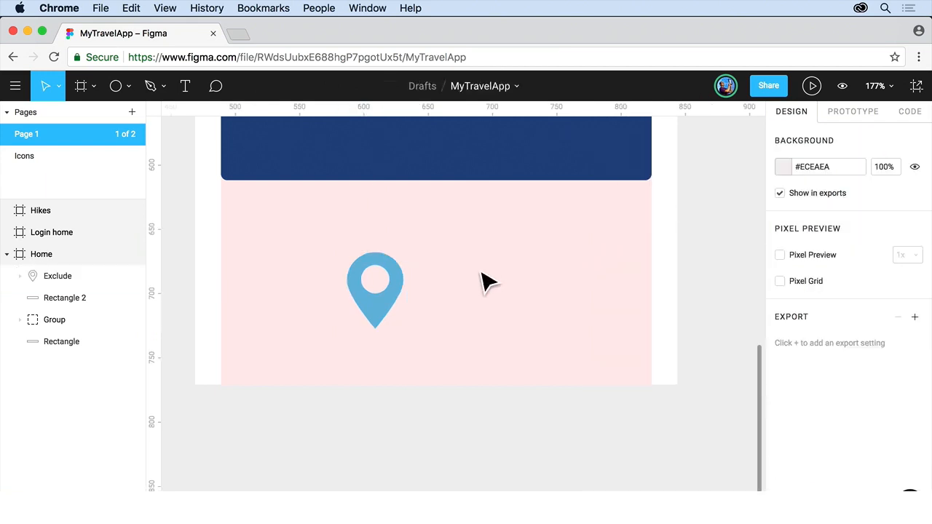